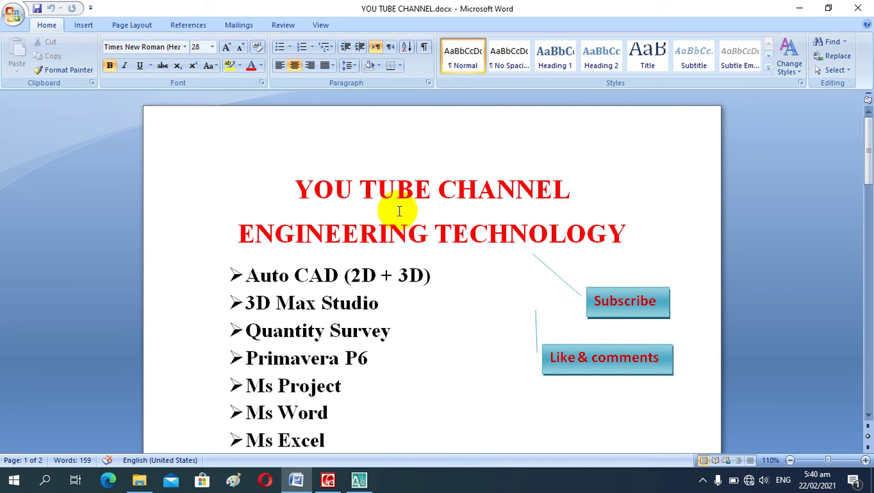
Step: Scroll the Word notes to the 5th lecture's Trim, Extend and Offset commands, then return to AutoCAD
{"action": "scroll", "coordinate": [399, 211], "scroll_direction": "down", "scroll_amount": 1}
{"action": "scroll", "coordinate": [399, 211], "scroll_direction": "down", "scroll_amount": 1}
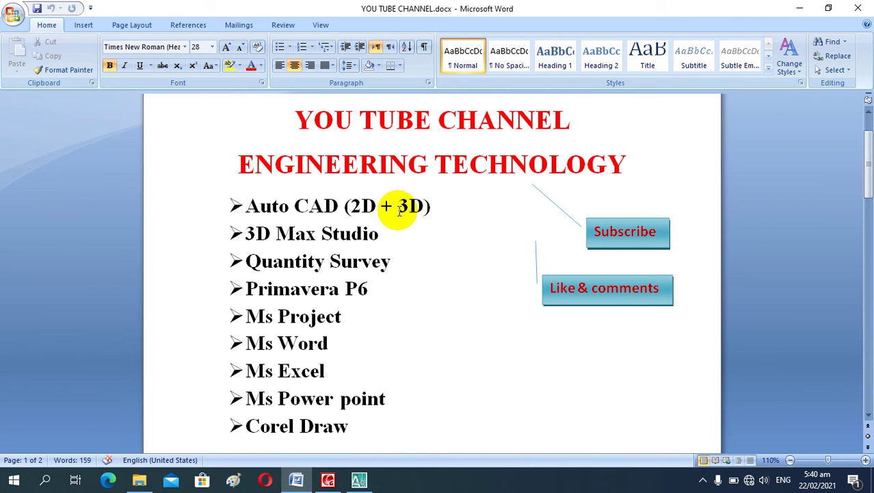
{"action": "scroll", "coordinate": [398, 210], "scroll_direction": "down", "scroll_amount": 2}
{"action": "scroll", "coordinate": [399, 211], "scroll_direction": "down", "scroll_amount": 1}
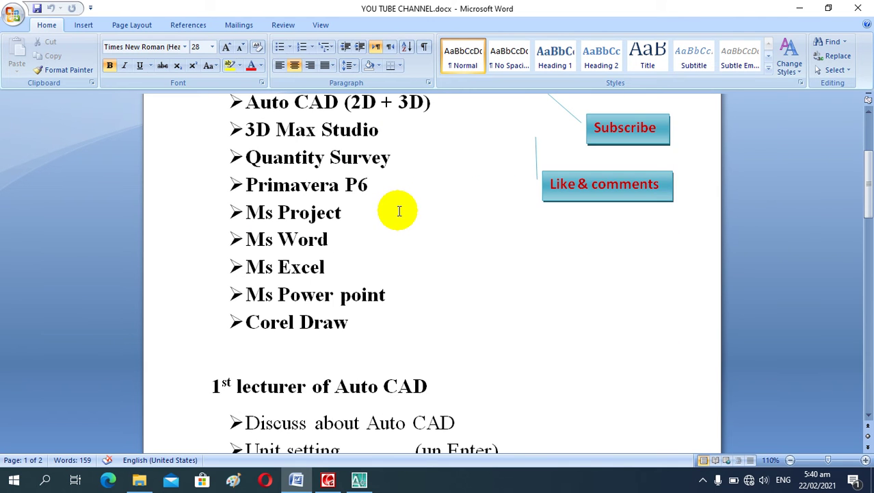
{"action": "scroll", "coordinate": [399, 211], "scroll_direction": "down", "scroll_amount": 2}
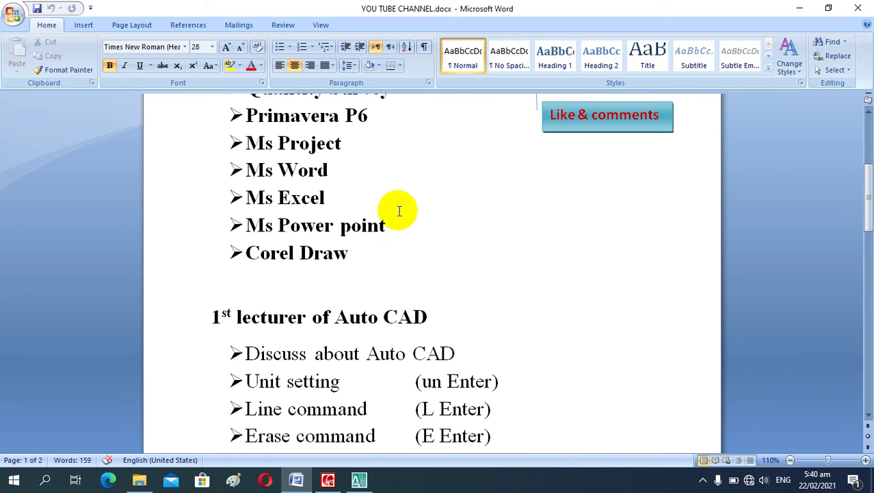
{"action": "scroll", "coordinate": [399, 211], "scroll_direction": "down", "scroll_amount": 2}
{"action": "scroll", "coordinate": [399, 219], "scroll_direction": "down", "scroll_amount": 4}
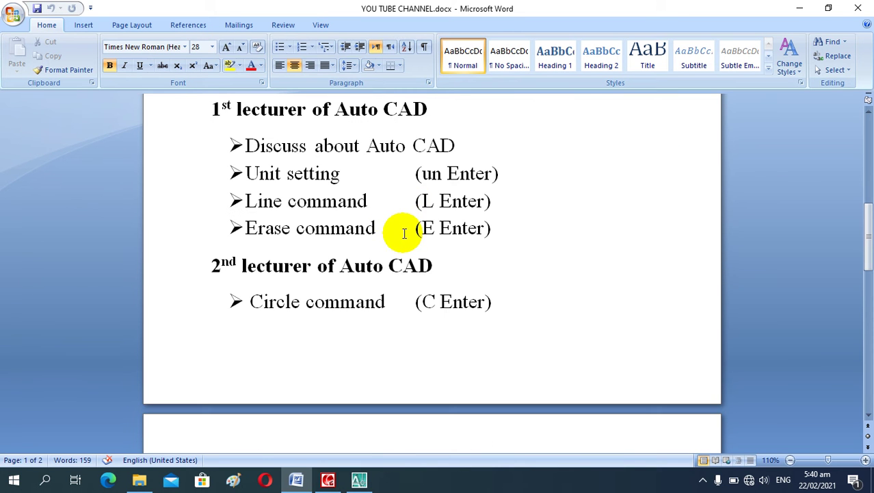
{"action": "scroll", "coordinate": [399, 246], "scroll_direction": "down", "scroll_amount": 7}
{"action": "scroll", "coordinate": [398, 250], "scroll_direction": "down", "scroll_amount": 6}
{"action": "scroll", "coordinate": [400, 250], "scroll_direction": "down", "scroll_amount": 3}
{"action": "scroll", "coordinate": [400, 250], "scroll_direction": "down", "scroll_amount": 2}
{"action": "scroll", "coordinate": [400, 251], "scroll_direction": "down", "scroll_amount": 1}
{"action": "scroll", "coordinate": [400, 251], "scroll_direction": "down", "scroll_amount": 1}
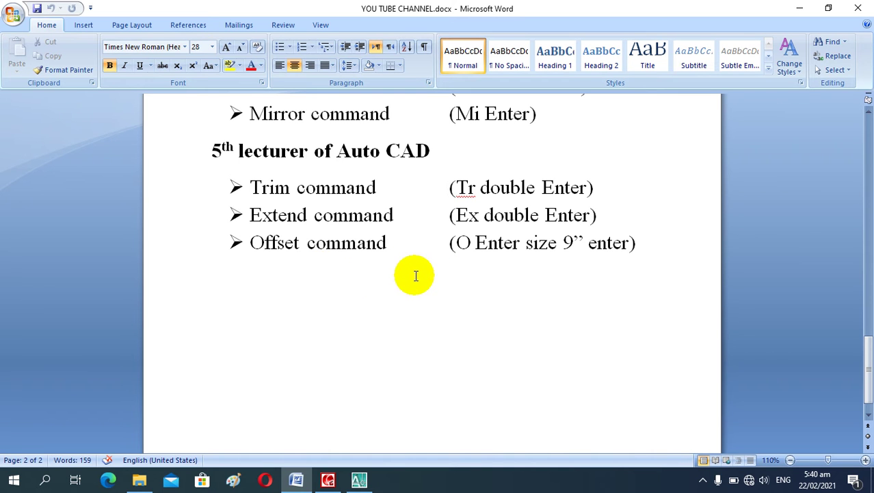
{"action": "left_click", "coordinate": [360, 480]}
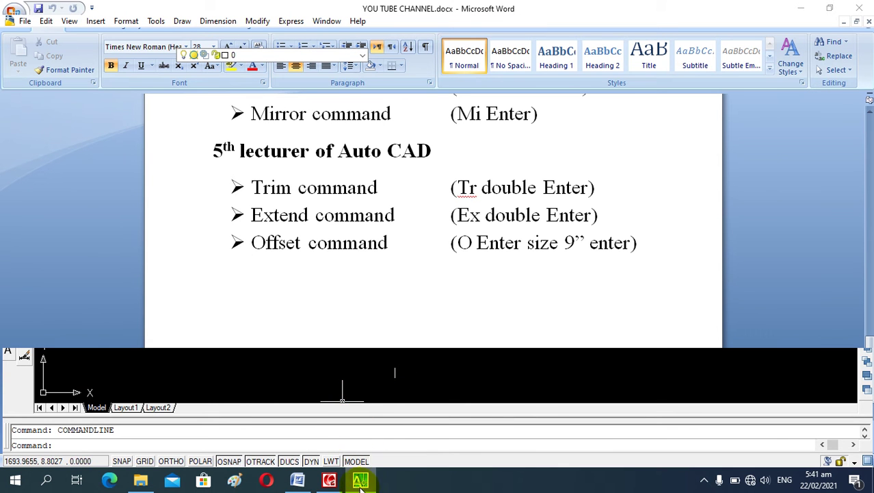
Step: Use UN to set Architectural length units, 0'-0 1/8" precision and Inches insertion scale
{"action": "left_click", "coordinate": [361, 482]}
{"action": "left_click", "coordinate": [361, 482]}
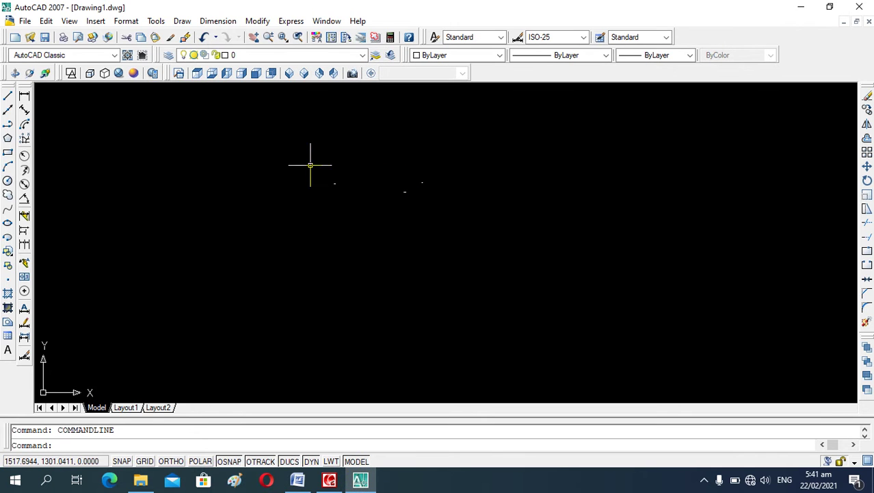
{"action": "type", "text": "un"}
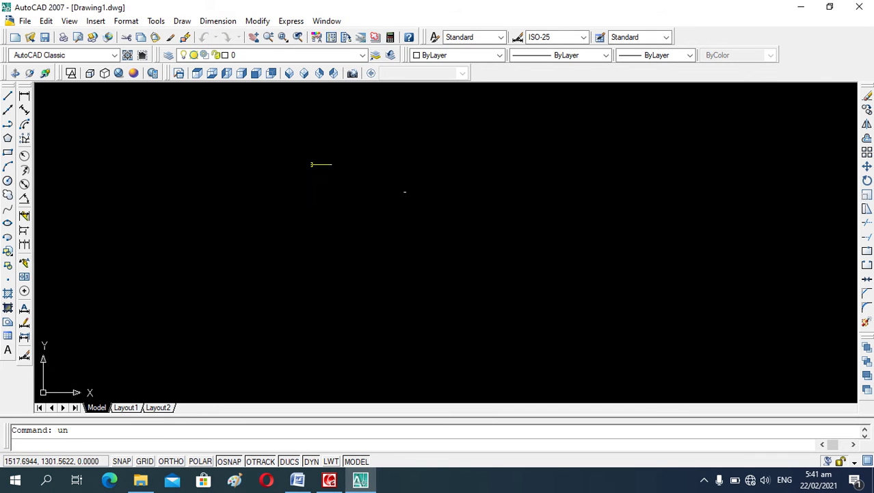
{"action": "key", "text": "Return"}
{"action": "left_click", "coordinate": [361, 177]}
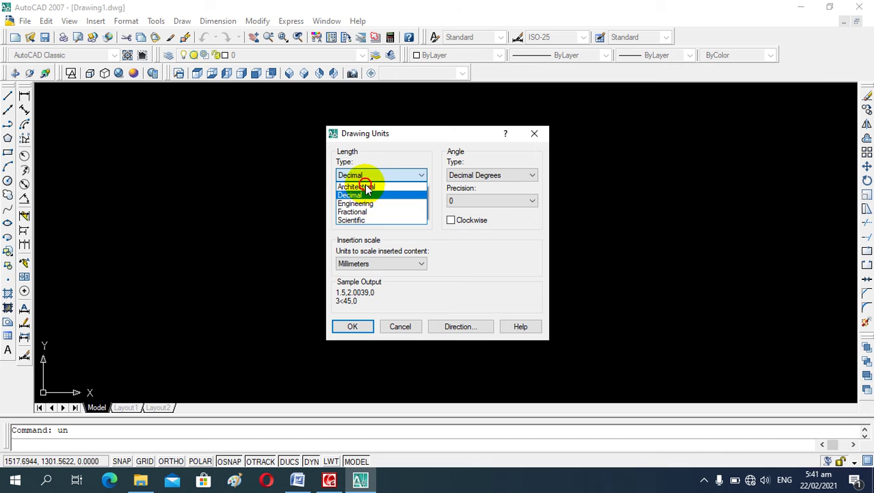
{"action": "left_click", "coordinate": [366, 187]}
{"action": "left_click", "coordinate": [371, 198]}
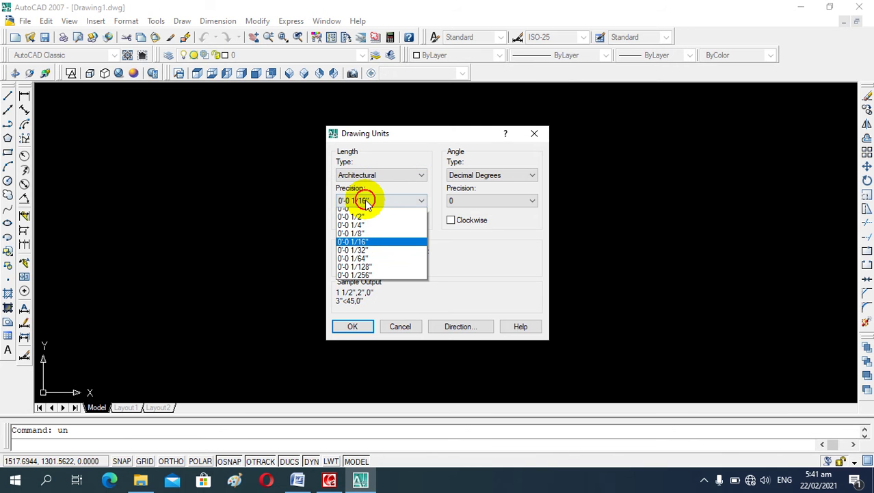
{"action": "left_click", "coordinate": [372, 238]}
{"action": "left_click", "coordinate": [353, 326]}
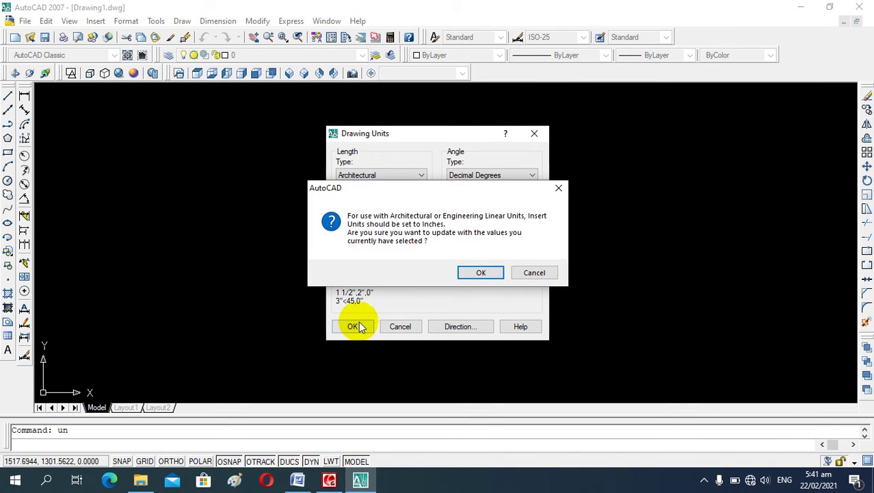
{"action": "left_click", "coordinate": [524, 272]}
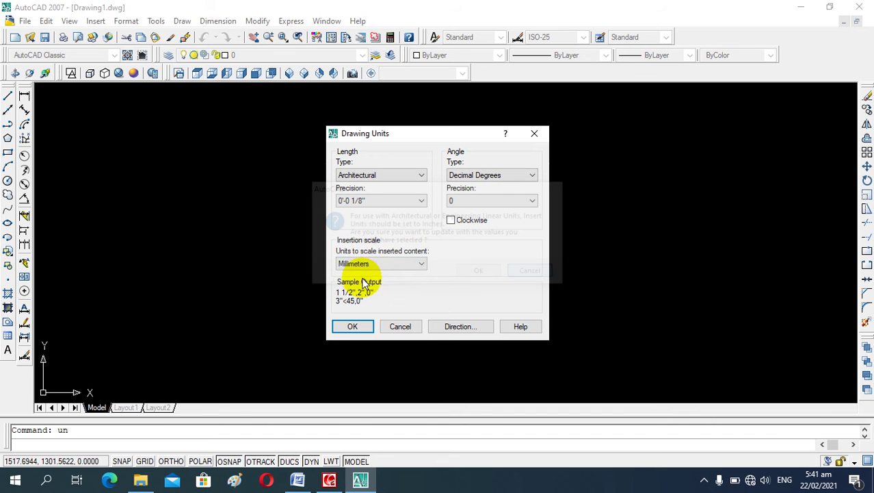
{"action": "left_click", "coordinate": [373, 264]}
{"action": "left_click", "coordinate": [373, 284]}
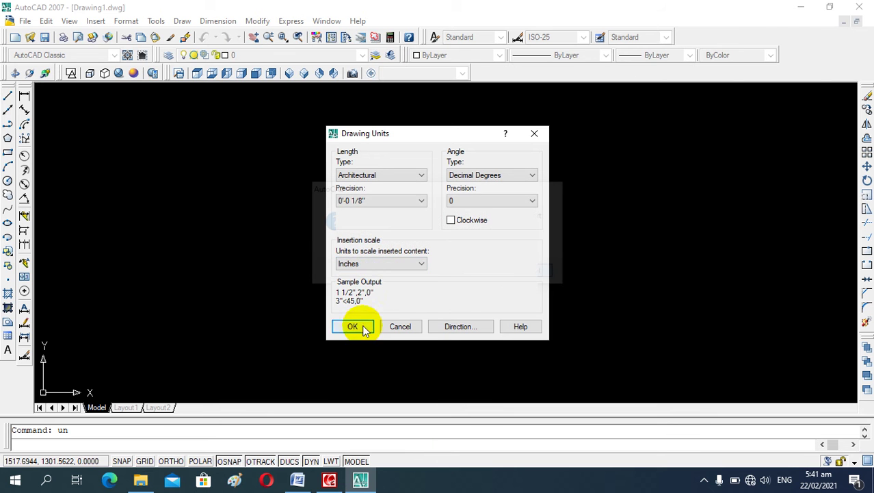
{"action": "left_click", "coordinate": [357, 327]}
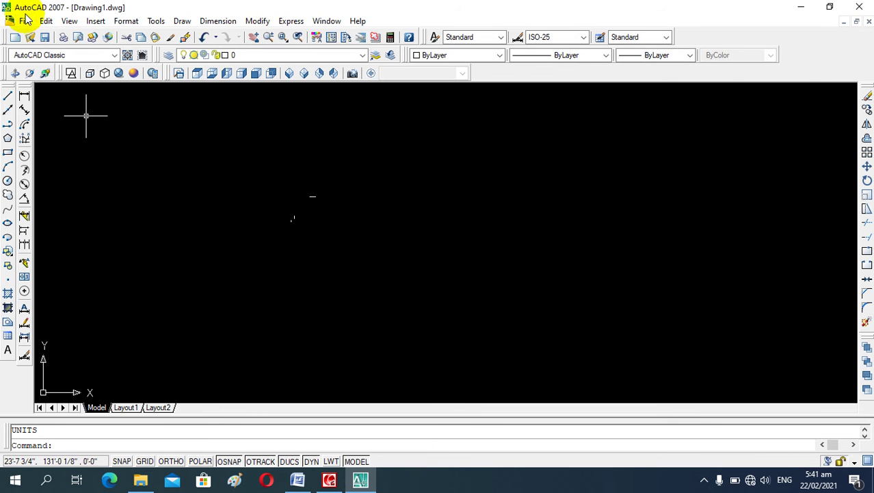
Step: Uncheck Origin under View > Display > UCS Icon
{"action": "left_click", "coordinate": [69, 21]}
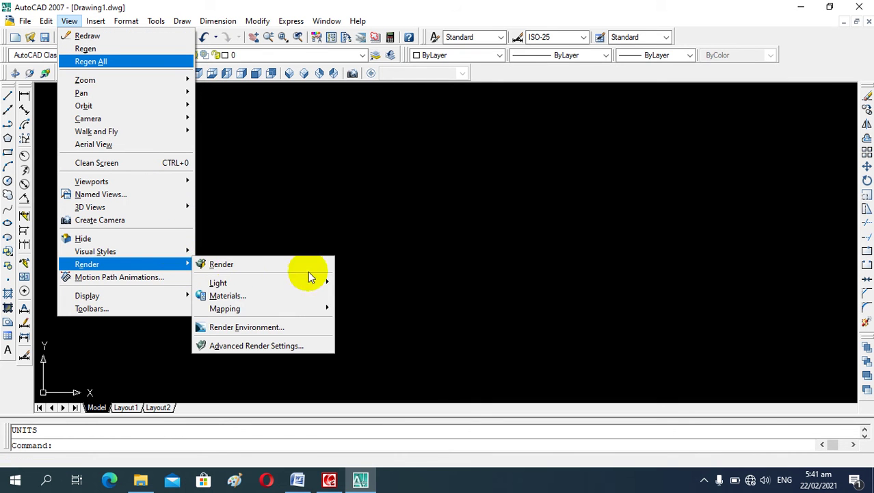
{"action": "mouse_move", "coordinate": [87, 295]}
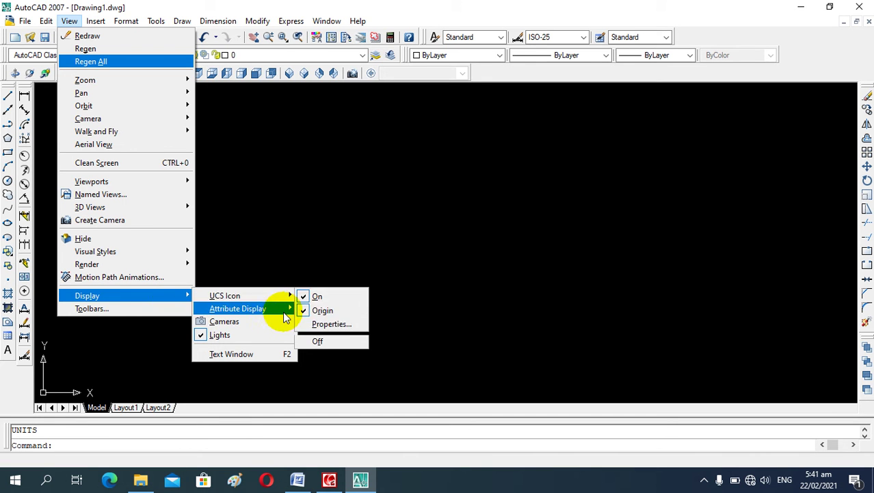
{"action": "mouse_move", "coordinate": [226, 296]}
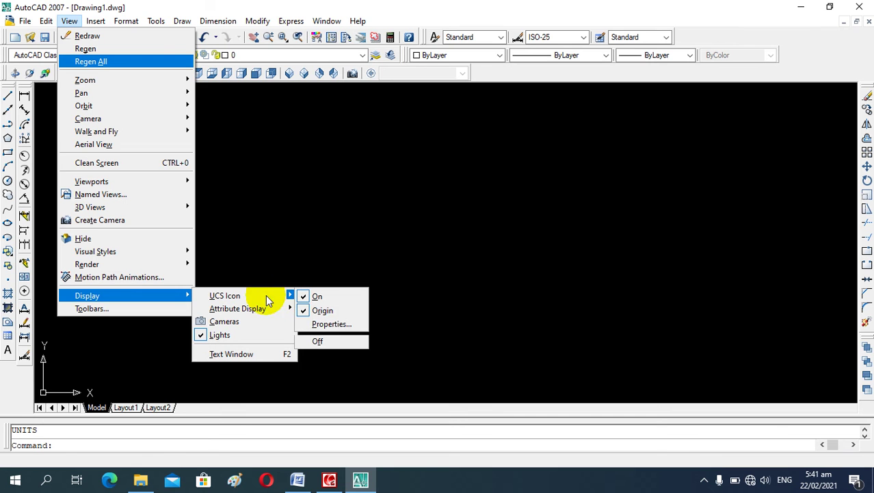
{"action": "left_click", "coordinate": [322, 310]}
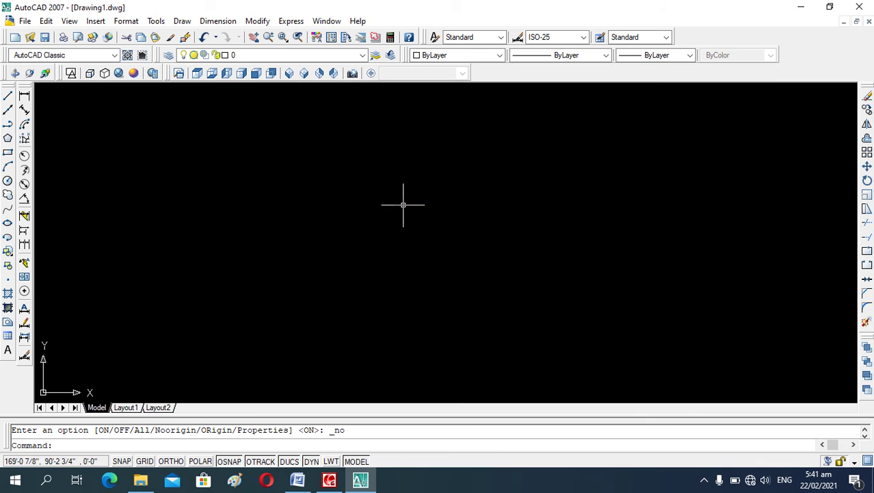
Step: With Ortho on, draw lines for the 25-foot top edge and 50-foot side edge
{"action": "type", "text": "l"}
{"action": "key", "text": "Return"}
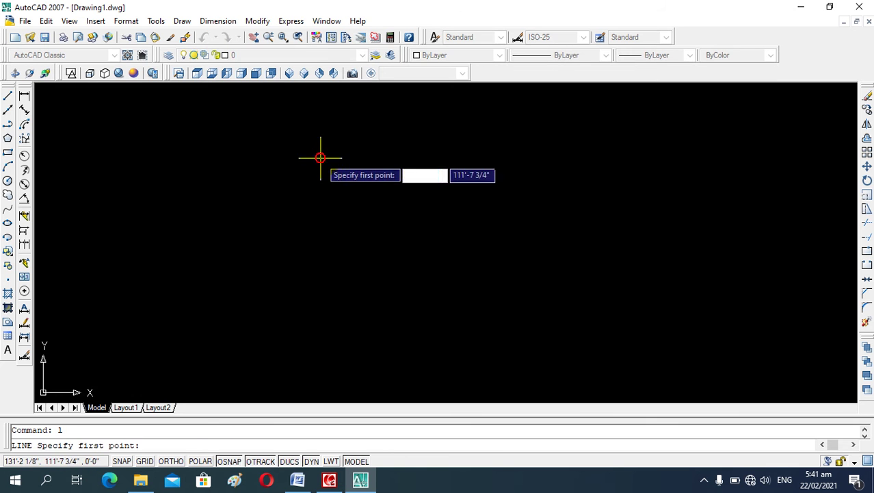
{"action": "left_click", "coordinate": [320, 156]}
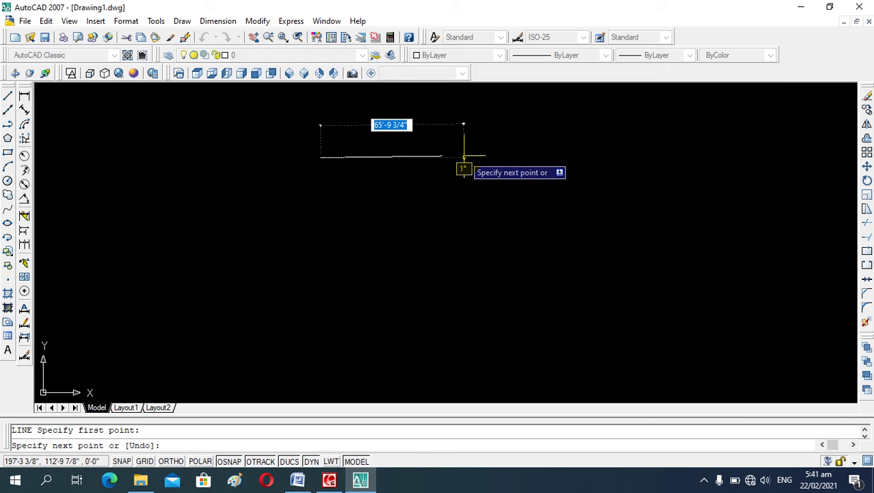
{"action": "key", "text": "F8"}
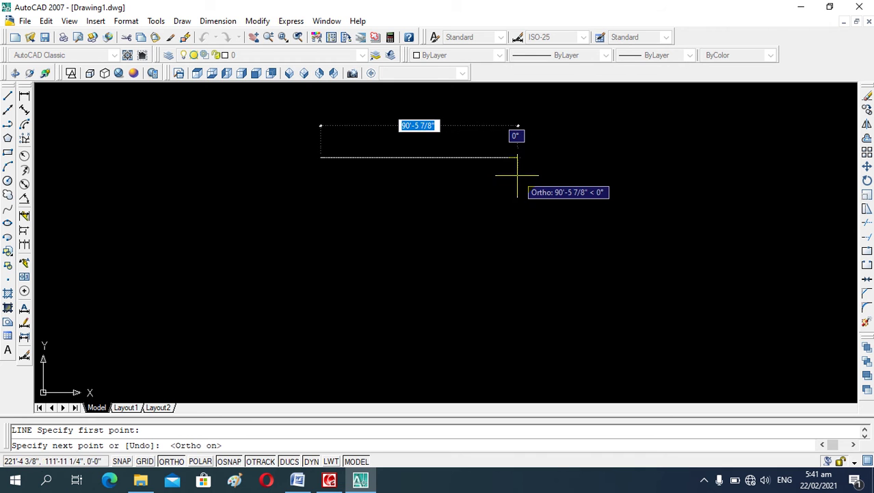
{"action": "type", "text": "25"}
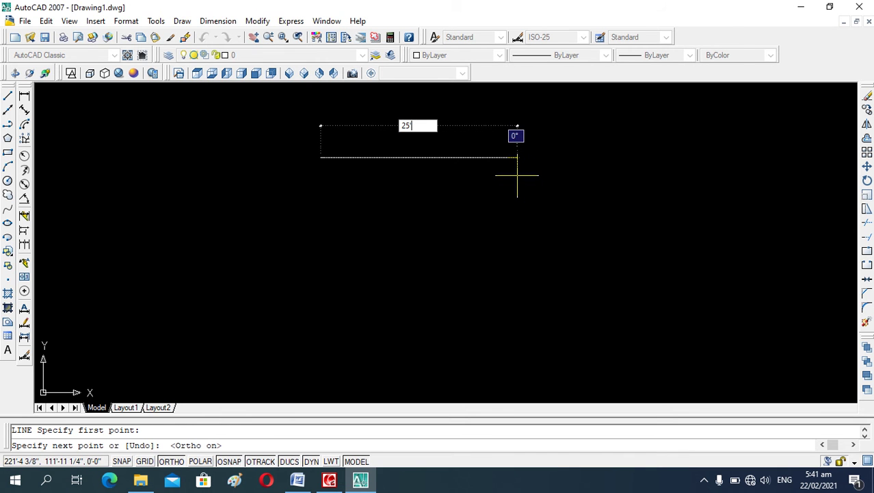
{"action": "key", "text": "Return"}
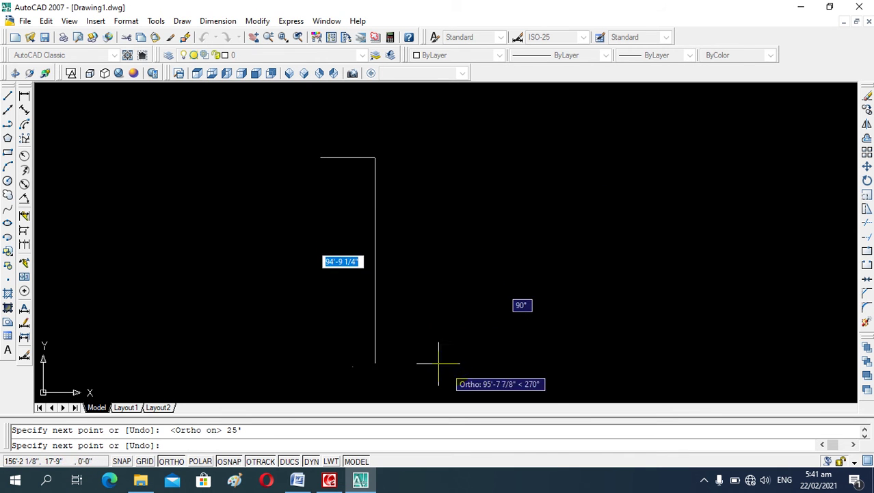
{"action": "type", "text": "50"}
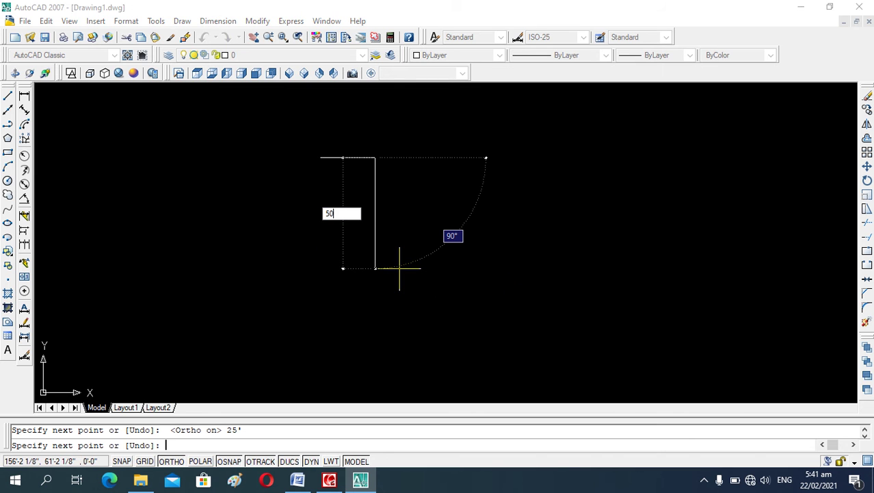
{"action": "key", "text": "Return"}
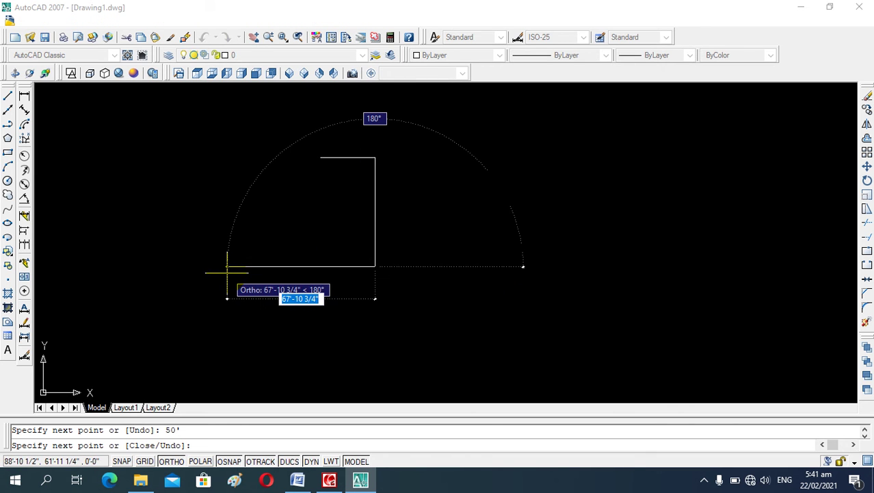
Step: Add the 25-foot bottom edge and close the rectangle back to its start
{"action": "type", "text": "2"}
{"action": "key", "text": "Return"}
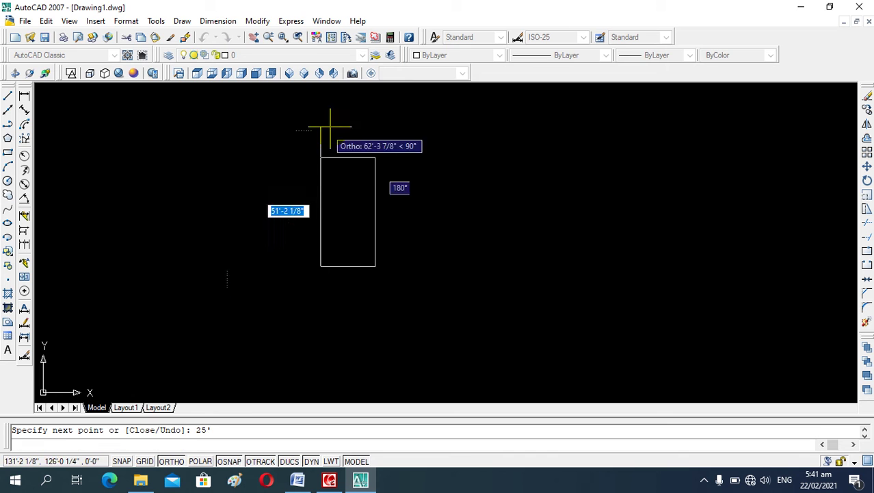
{"action": "type", "text": "c"}
{"action": "key", "text": "Return"}
{"action": "scroll", "coordinate": [322, 182], "scroll_direction": "up", "scroll_amount": 5}
{"action": "scroll", "coordinate": [338, 176], "scroll_direction": "down", "scroll_amount": 2}
{"action": "scroll", "coordinate": [362, 178], "scroll_direction": "up", "scroll_amount": 1}
{"action": "scroll", "coordinate": [400, 156], "scroll_direction": "down", "scroll_amount": 4}
{"action": "scroll", "coordinate": [401, 164], "scroll_direction": "up", "scroll_amount": 4}
{"action": "scroll", "coordinate": [399, 192], "scroll_direction": "down", "scroll_amount": 2}
{"action": "scroll", "coordinate": [398, 231], "scroll_direction": "up", "scroll_amount": 5}
{"action": "scroll", "coordinate": [398, 219], "scroll_direction": "down", "scroll_amount": 4}
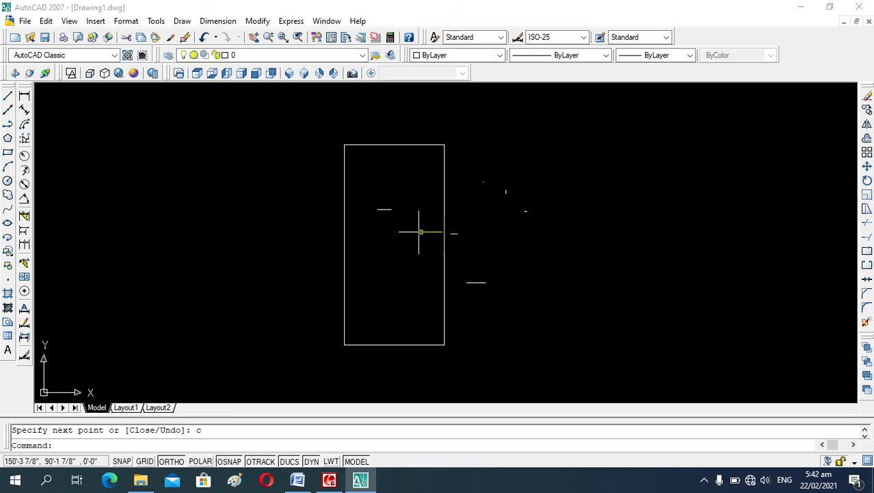
Step: Offset the rectangle's lines 9 units inward
{"action": "key", "text": "Escape"}
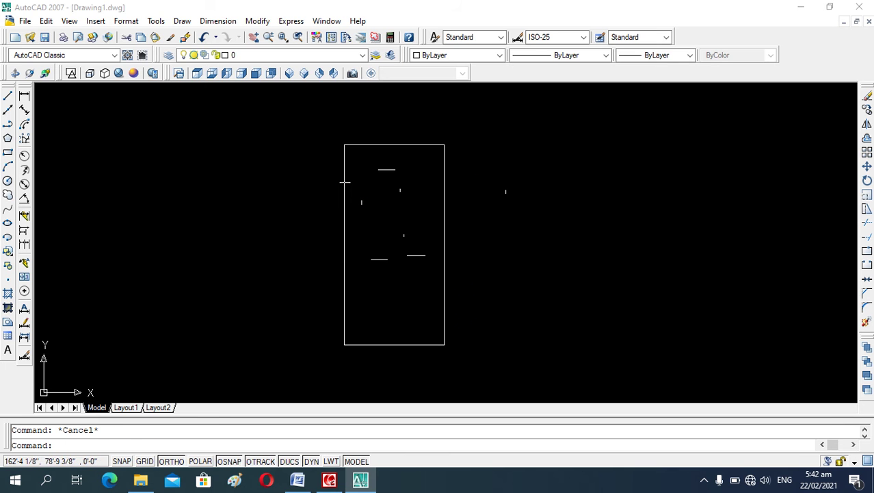
{"action": "type", "text": "o"}
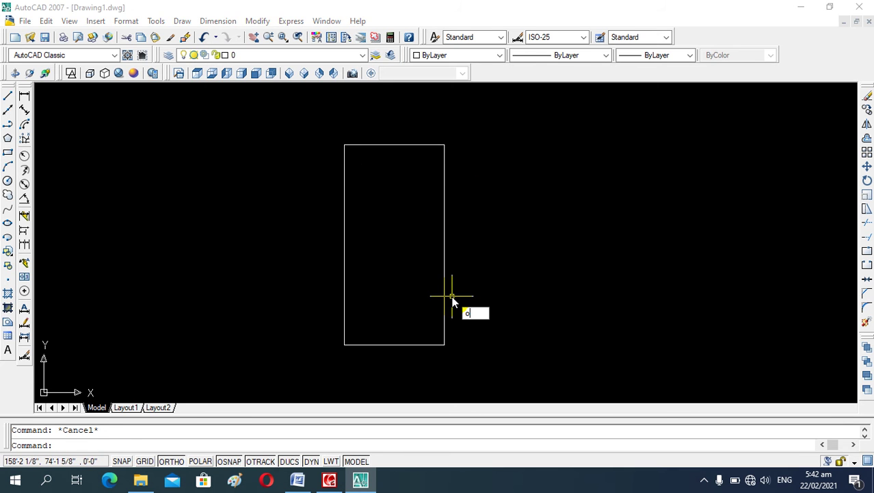
{"action": "key", "text": "Return"}
{"action": "type", "text": "9"}
{"action": "key", "text": "Return"}
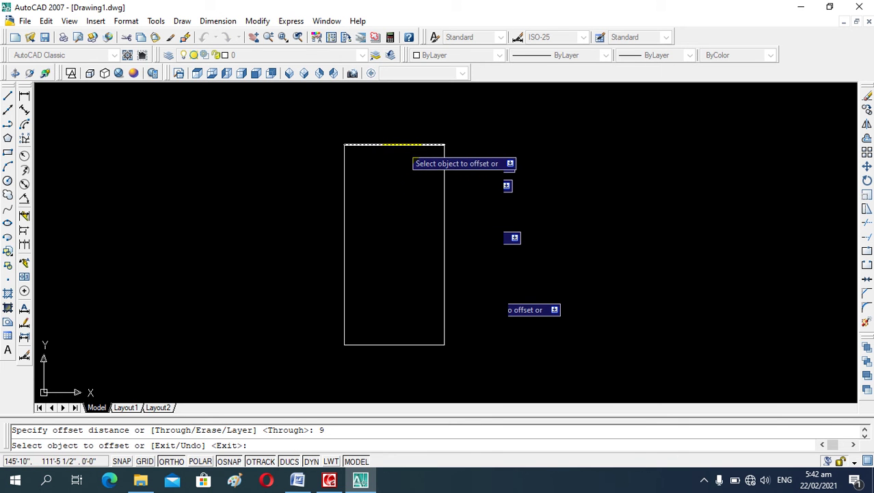
{"action": "left_click", "coordinate": [404, 144]}
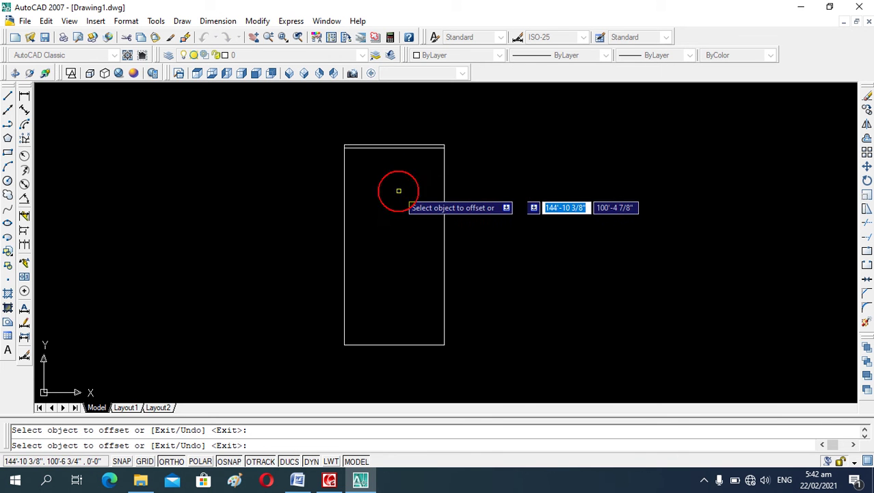
{"action": "left_click", "coordinate": [350, 183]}
{"action": "left_click", "coordinate": [442, 185]}
{"action": "left_click", "coordinate": [407, 191]}
Step: Offset the bottom edge upward inside the rectangle, then end Offset
{"action": "left_click", "coordinate": [400, 341]}
{"action": "left_click", "coordinate": [400, 342]}
{"action": "left_click", "coordinate": [420, 261]}
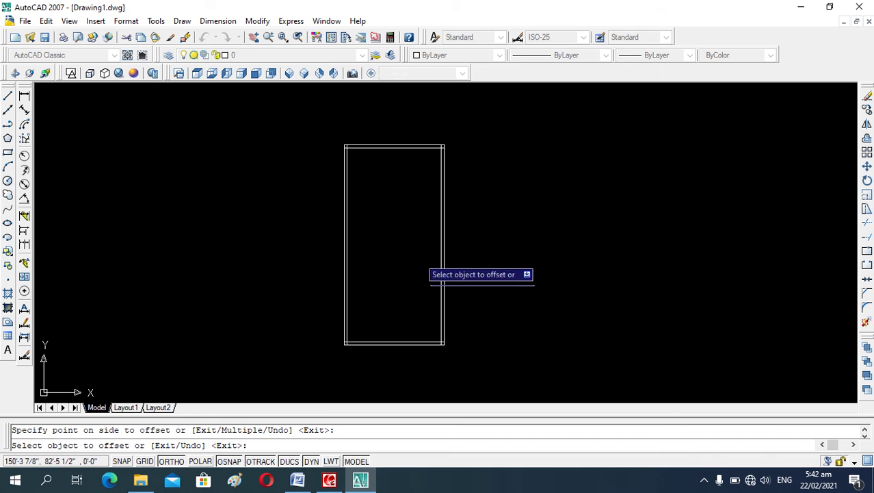
{"action": "scroll", "coordinate": [342, 140], "scroll_direction": "up", "scroll_amount": 4}
{"action": "scroll", "coordinate": [301, 168], "scroll_direction": "up", "scroll_amount": 5}
{"action": "scroll", "coordinate": [332, 181], "scroll_direction": "down", "scroll_amount": 6}
{"action": "scroll", "coordinate": [348, 199], "scroll_direction": "up", "scroll_amount": 6}
{"action": "scroll", "coordinate": [355, 152], "scroll_direction": "down", "scroll_amount": 4}
{"action": "scroll", "coordinate": [356, 154], "scroll_direction": "up", "scroll_amount": 1}
{"action": "scroll", "coordinate": [503, 195], "scroll_direction": "down", "scroll_amount": 1}
{"action": "scroll", "coordinate": [576, 215], "scroll_direction": "up", "scroll_amount": 2}
{"action": "scroll", "coordinate": [498, 201], "scroll_direction": "down", "scroll_amount": 4}
{"action": "scroll", "coordinate": [498, 202], "scroll_direction": "up", "scroll_amount": 3}
{"action": "scroll", "coordinate": [499, 202], "scroll_direction": "down", "scroll_amount": 2}
{"action": "key", "text": "Escape"}
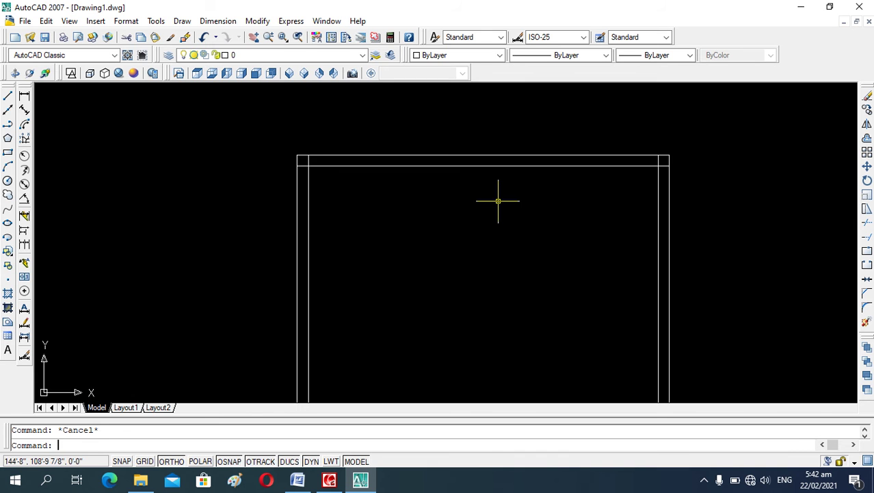
Step: Trim the overlapping inner lines at the top-left corner
{"action": "type", "text": "tr"}
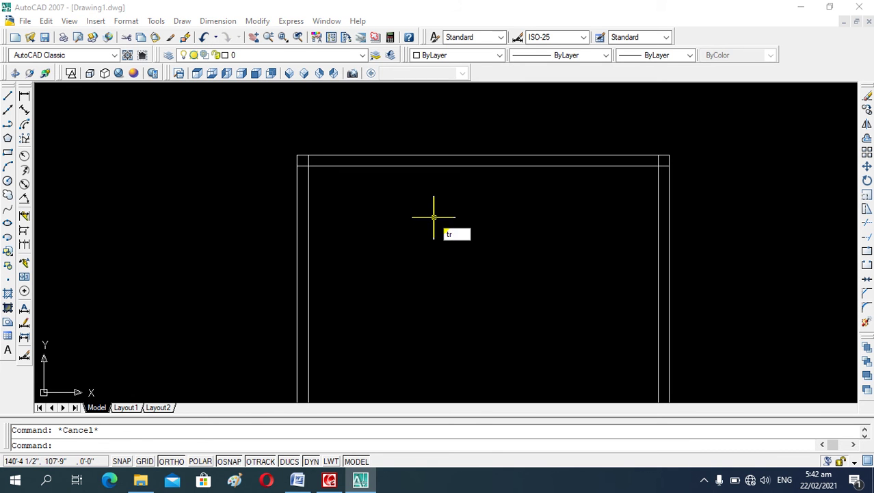
{"action": "key", "text": "Return"}
{"action": "key", "text": "Return"}
{"action": "scroll", "coordinate": [295, 159], "scroll_direction": "up", "scroll_amount": 2}
{"action": "scroll", "coordinate": [296, 160], "scroll_direction": "up", "scroll_amount": 1}
{"action": "left_click", "coordinate": [316, 171]}
{"action": "left_click", "coordinate": [313, 204]}
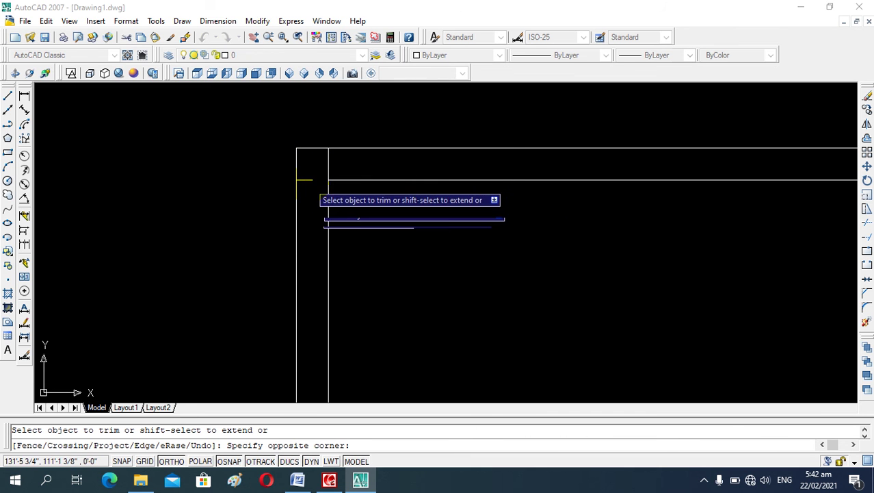
{"action": "left_click", "coordinate": [304, 181]}
{"action": "left_click", "coordinate": [310, 229]}
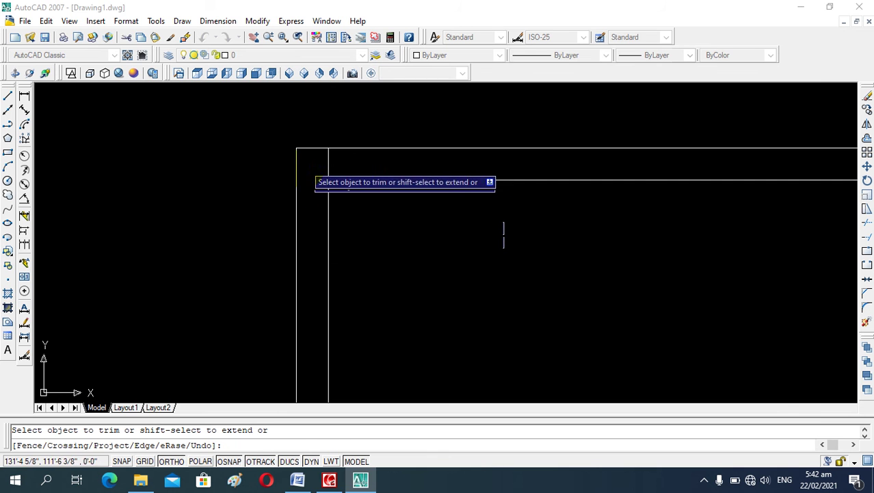
Step: Trim the last top-left overlap with a crossing window, then select the inner top line
{"action": "left_click", "coordinate": [342, 162]}
{"action": "left_click", "coordinate": [318, 167]}
{"action": "scroll", "coordinate": [250, 161], "scroll_direction": "down", "scroll_amount": 3}
{"action": "scroll", "coordinate": [250, 161], "scroll_direction": "down", "scroll_amount": 2}
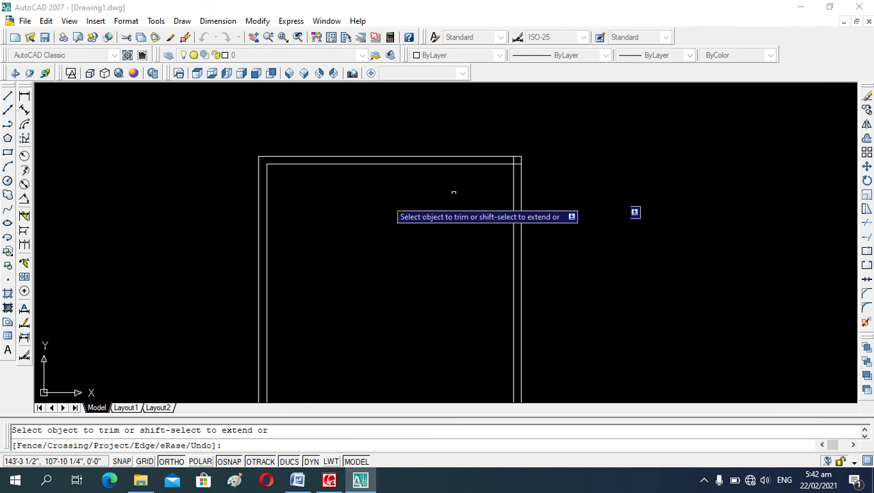
{"action": "key", "text": "Escape"}
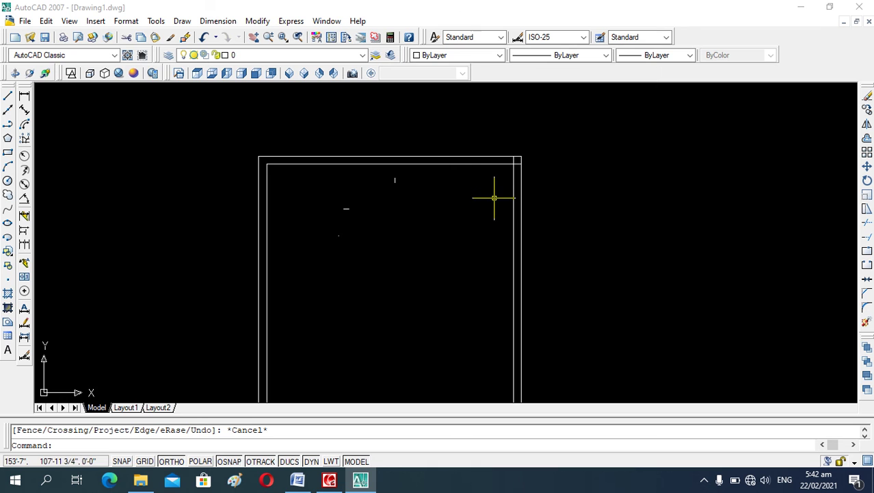
{"action": "left_click", "coordinate": [446, 163]}
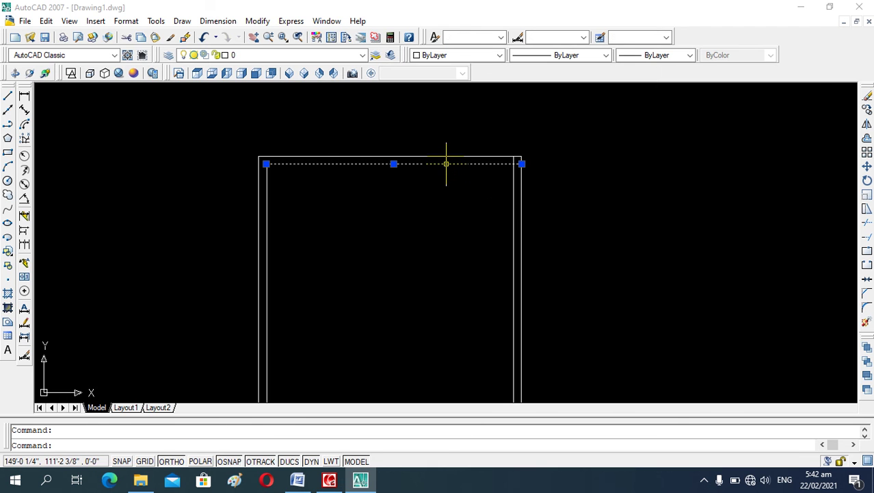
Step: Erase the inner top line, then undo to restore it
{"action": "type", "text": "e"}
{"action": "key", "text": "Return"}
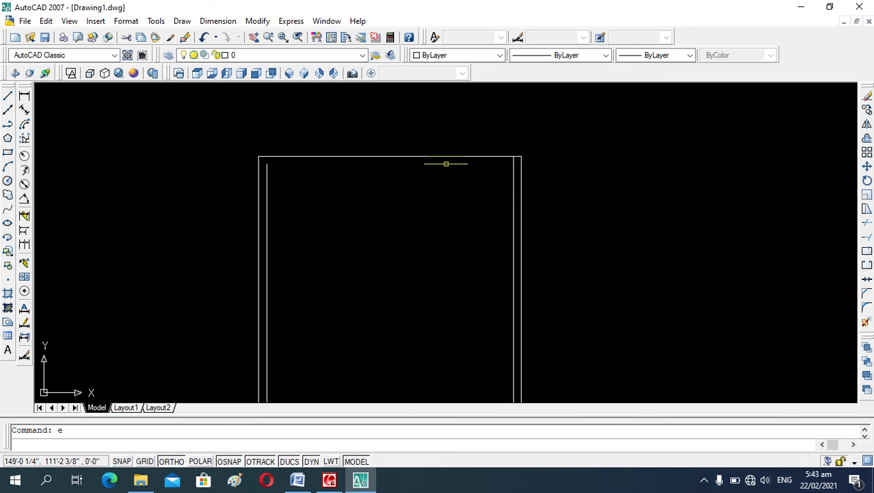
{"action": "key", "text": "Return"}
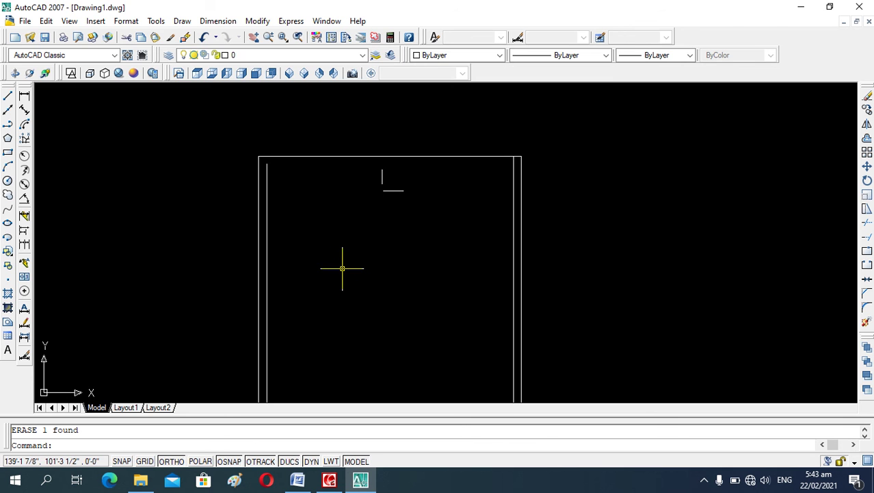
{"action": "key", "text": "ctrl+z"}
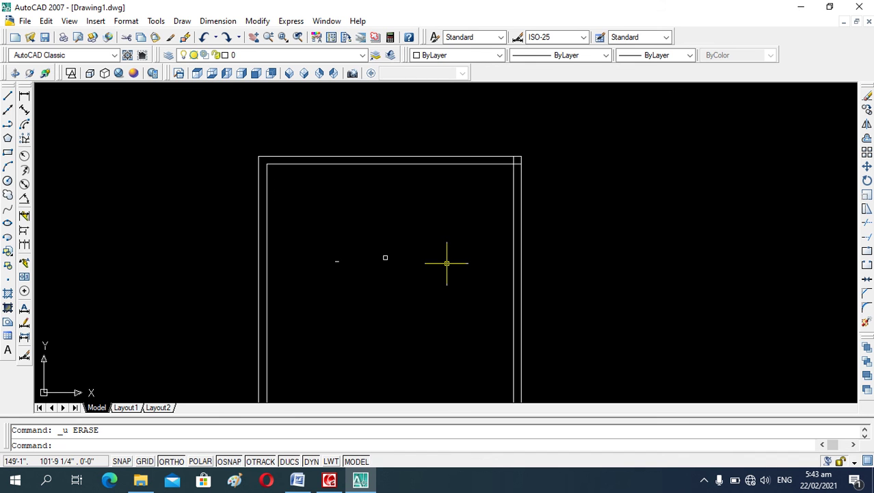
Step: Trim the overlapping inner lines at the top-right corner
{"action": "type", "text": "tr"}
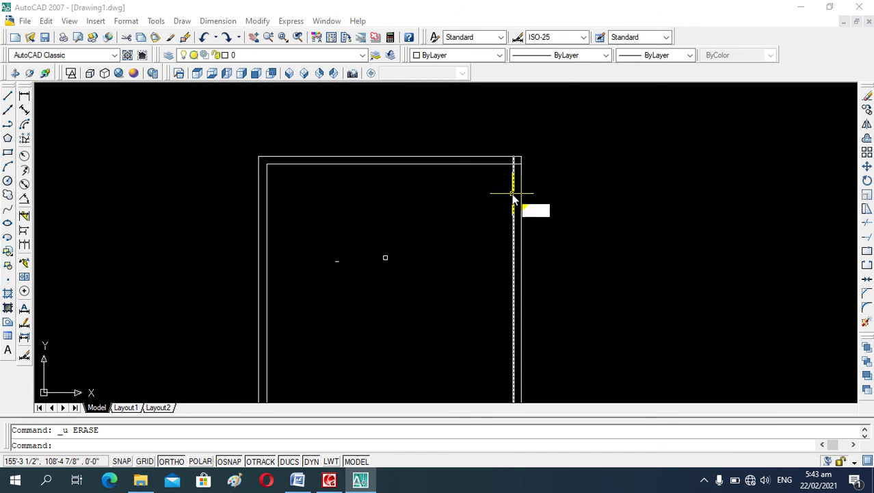
{"action": "key", "text": "Return"}
{"action": "key", "text": "Return"}
{"action": "scroll", "coordinate": [509, 163], "scroll_direction": "up", "scroll_amount": 3}
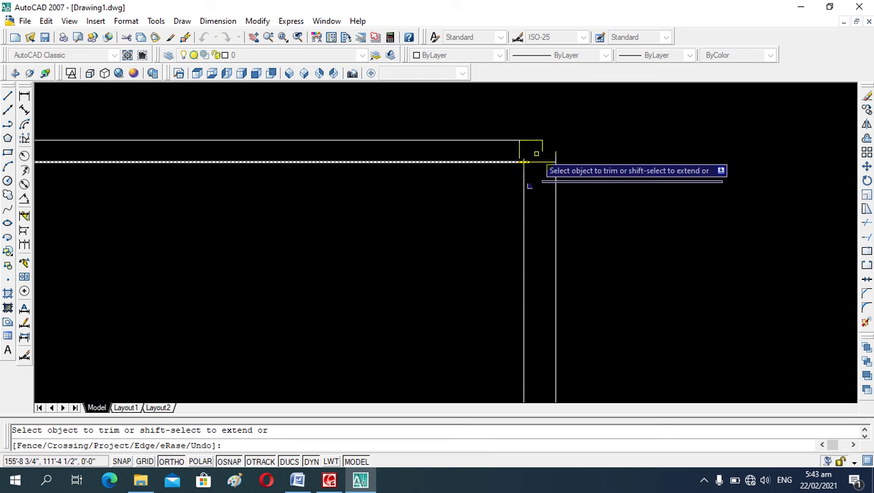
{"action": "scroll", "coordinate": [537, 160], "scroll_direction": "up", "scroll_amount": 2}
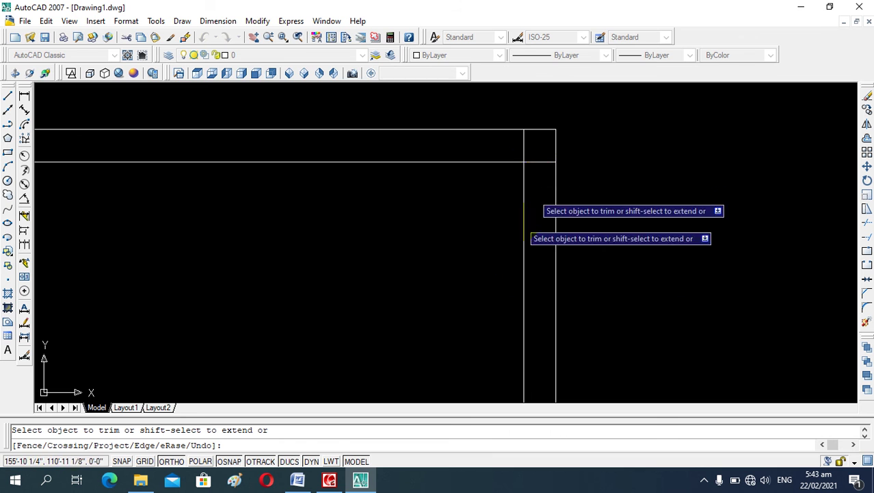
{"action": "left_click", "coordinate": [524, 146]}
{"action": "left_click", "coordinate": [508, 146]}
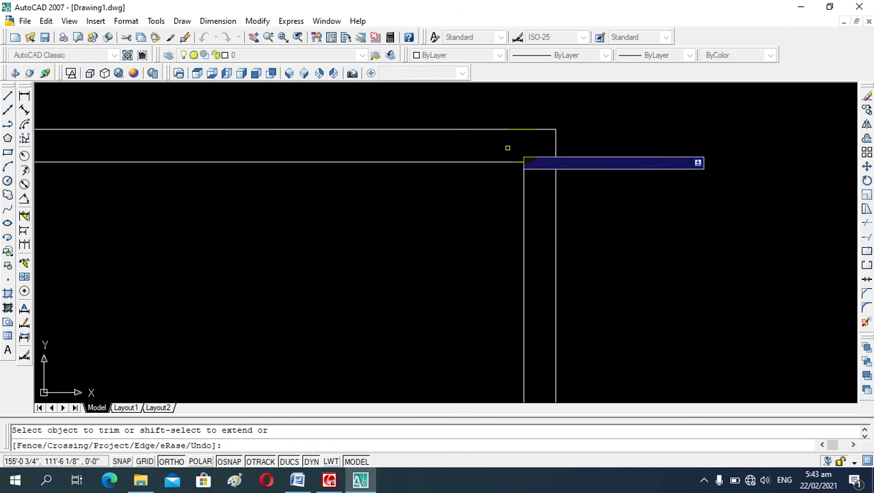
{"action": "scroll", "coordinate": [548, 143], "scroll_direction": "down", "scroll_amount": 6}
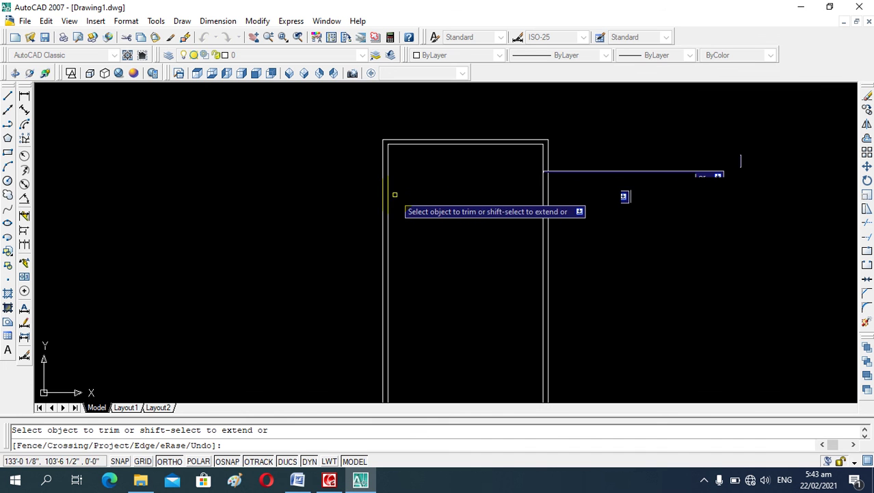
{"action": "key", "text": "Escape"}
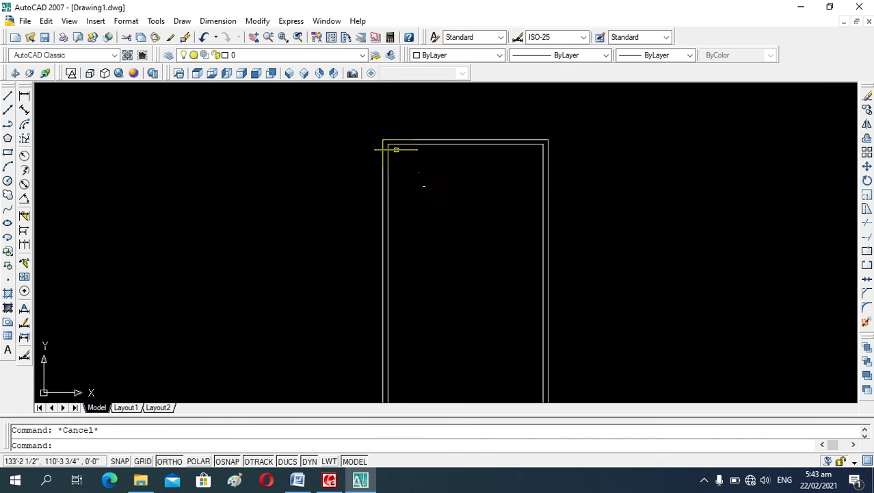
{"action": "scroll", "coordinate": [397, 168], "scroll_direction": "up", "scroll_amount": 4}
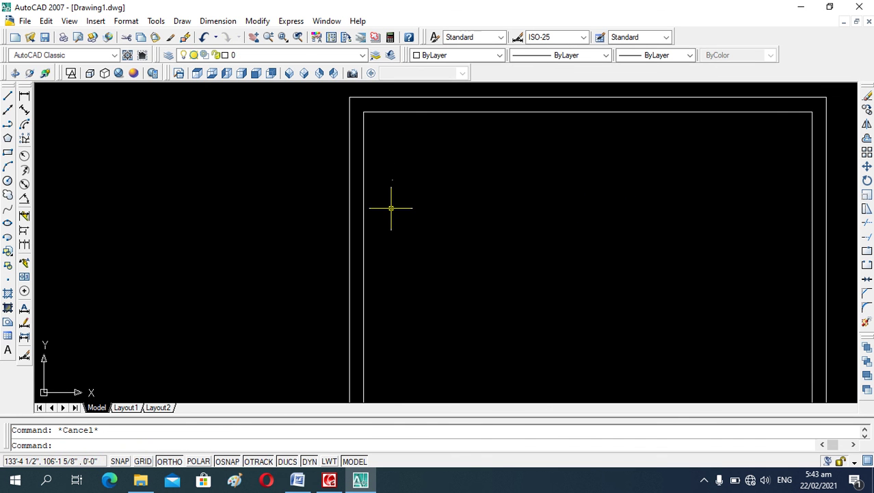
{"action": "scroll", "coordinate": [390, 232], "scroll_direction": "down", "scroll_amount": 2}
Step: Draw a vertical line inside the frame
{"action": "type", "text": "l"}
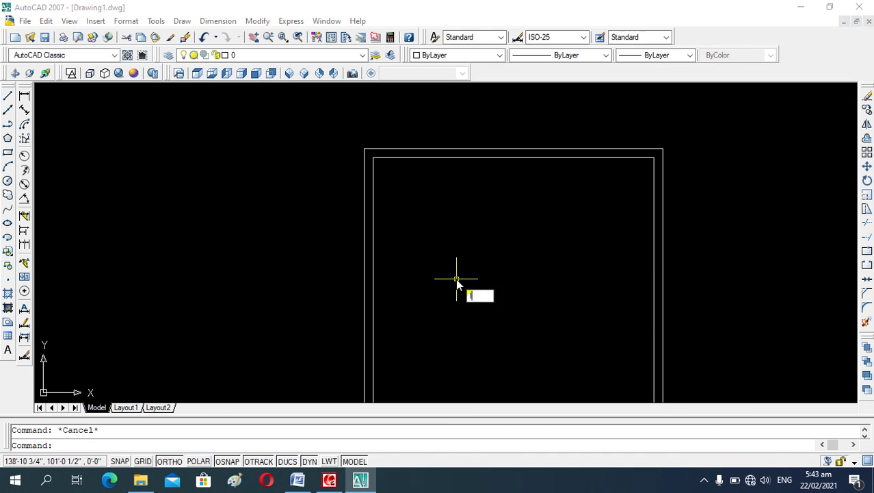
{"action": "key", "text": "Return"}
{"action": "left_click", "coordinate": [507, 179]}
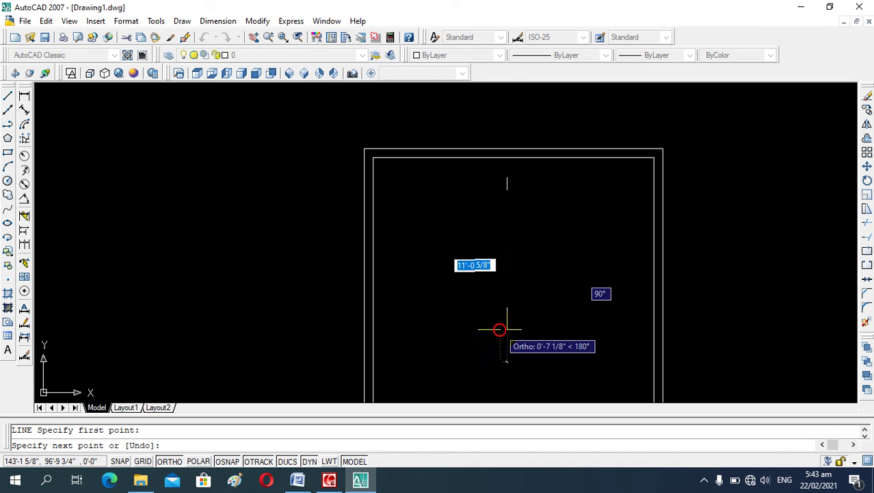
{"action": "left_click", "coordinate": [498, 328]}
{"action": "key", "text": "Escape"}
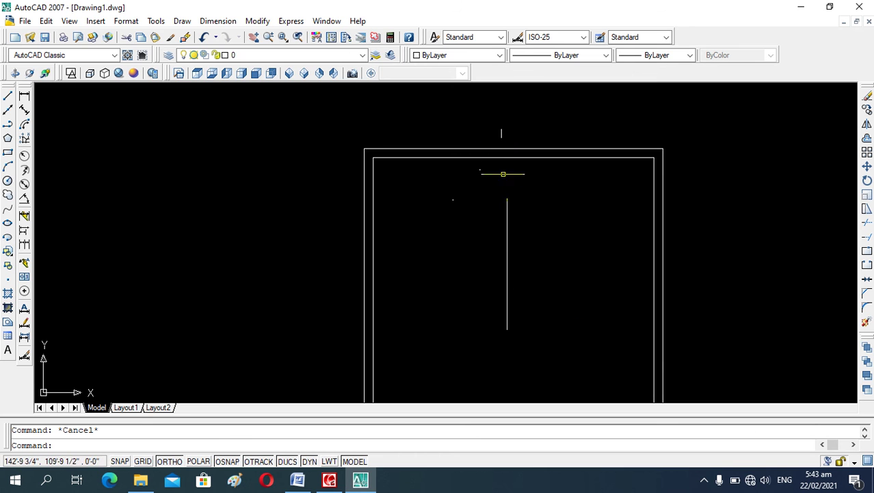
Step: Extend the vertical line up to the outer top edge
{"action": "type", "text": "e"}
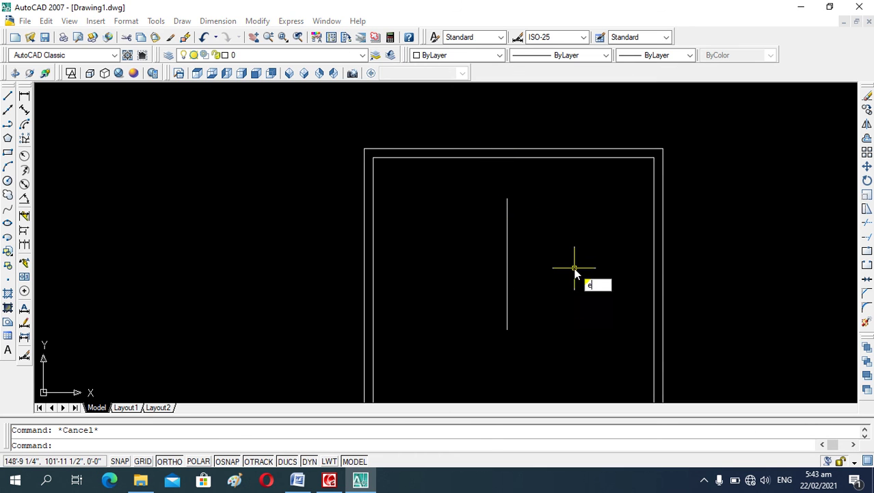
{"action": "key", "text": "Return"}
{"action": "key", "text": "Return"}
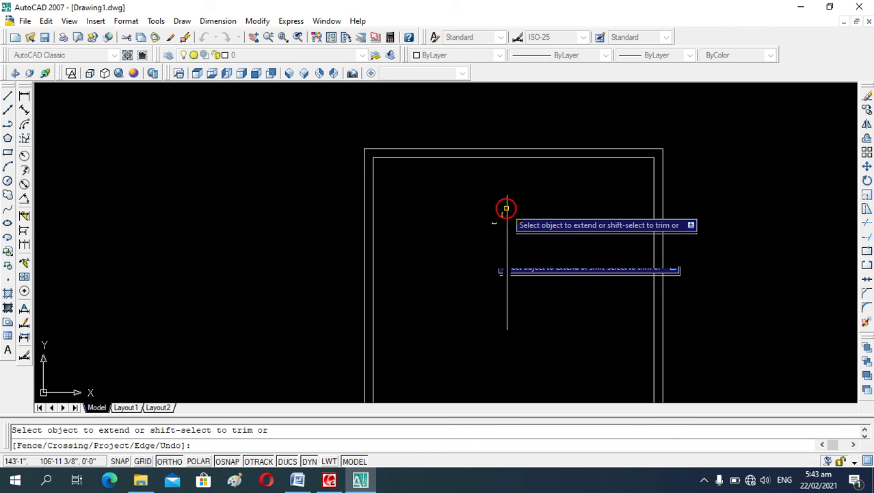
{"action": "left_click", "coordinate": [507, 208]}
{"action": "scroll", "coordinate": [479, 253], "scroll_direction": "down", "scroll_amount": 2}
{"action": "scroll", "coordinate": [480, 246], "scroll_direction": "down", "scroll_amount": 2}
{"action": "scroll", "coordinate": [497, 213], "scroll_direction": "up", "scroll_amount": 3}
{"action": "scroll", "coordinate": [497, 213], "scroll_direction": "up", "scroll_amount": 4}
{"action": "scroll", "coordinate": [500, 248], "scroll_direction": "down", "scroll_amount": 4}
{"action": "scroll", "coordinate": [511, 250], "scroll_direction": "up", "scroll_amount": 1}
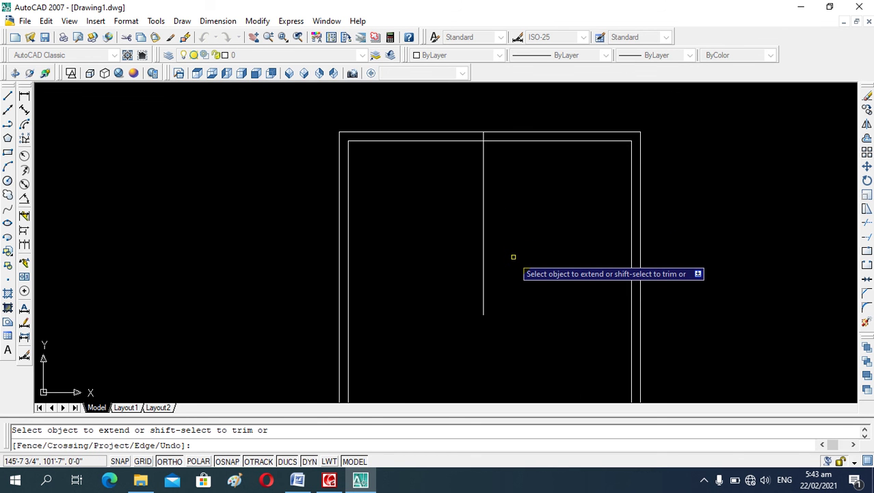
{"action": "key", "text": "Escape"}
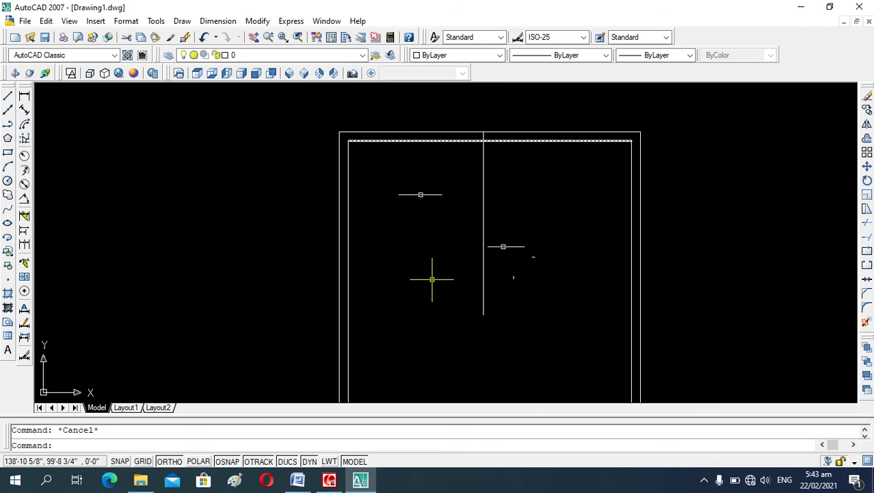
Step: Run Extend again and pick a top-left line to lengthen
{"action": "type", "text": "e"}
{"action": "key", "text": "Return"}
{"action": "key", "text": "Return"}
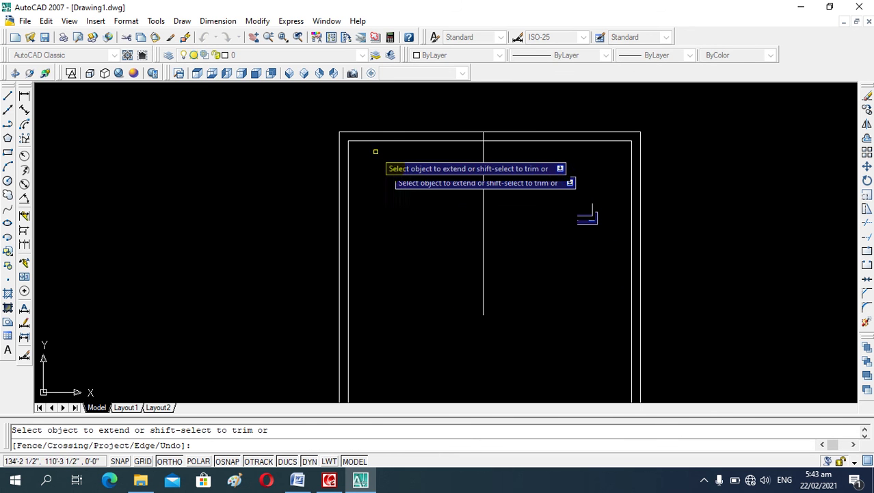
{"action": "left_click", "coordinate": [370, 141]}
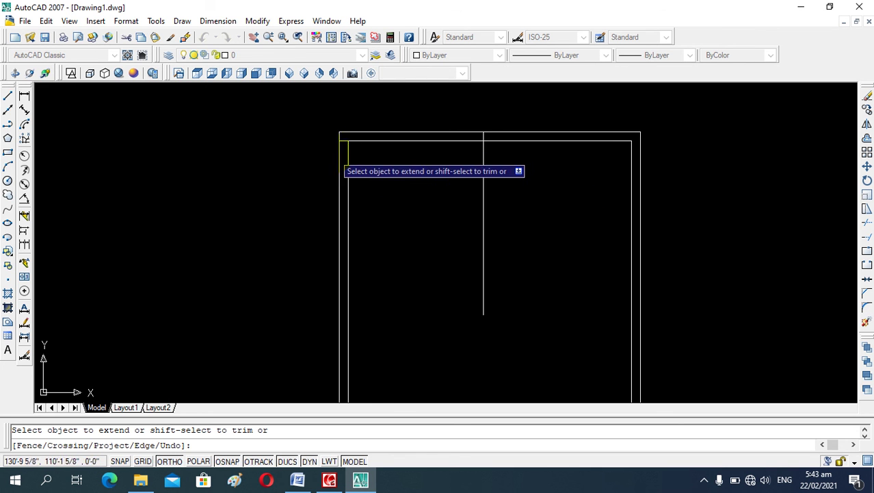
{"action": "scroll", "coordinate": [336, 152], "scroll_direction": "up", "scroll_amount": 5}
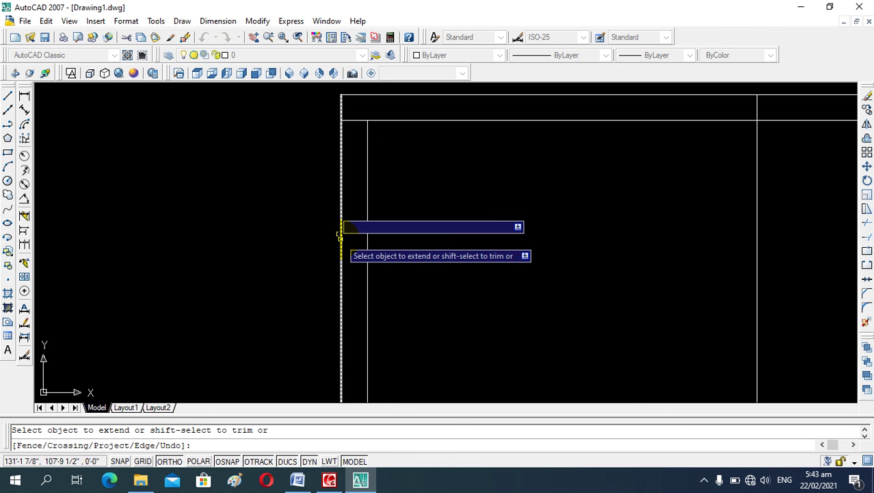